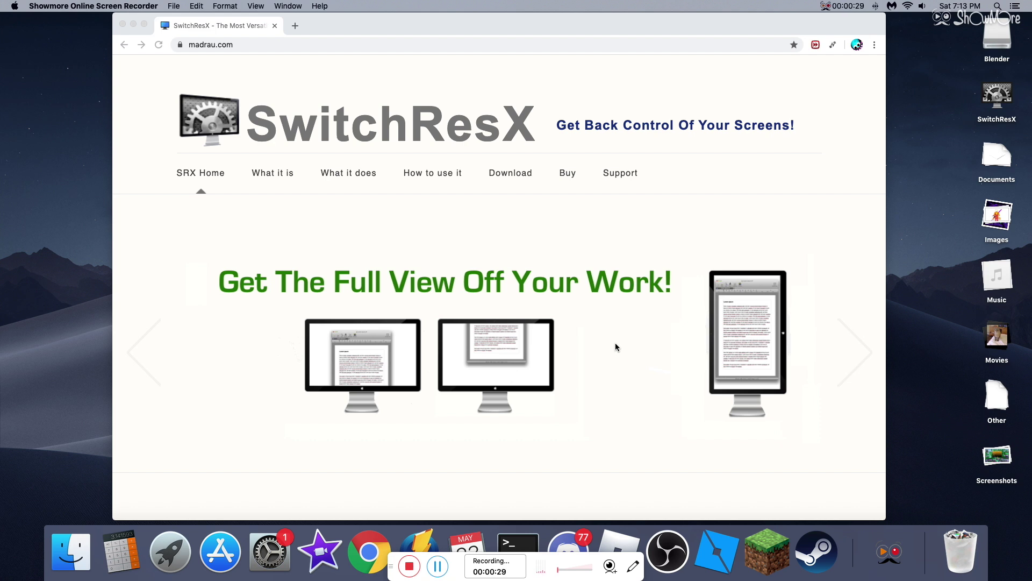
Expand the Chrome window to fill the screen
click(144, 25)
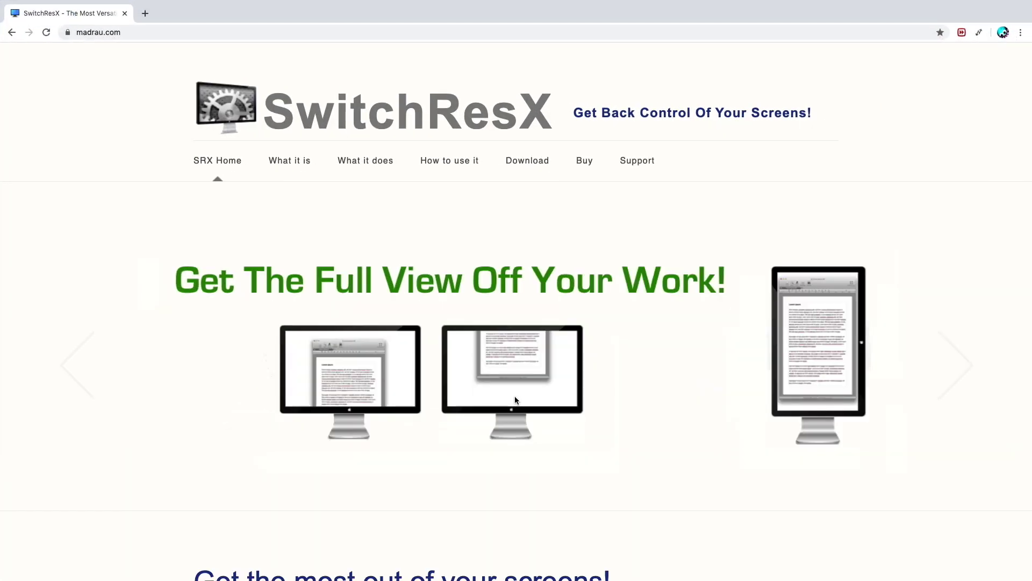
scroll(504, 420, down, 10)
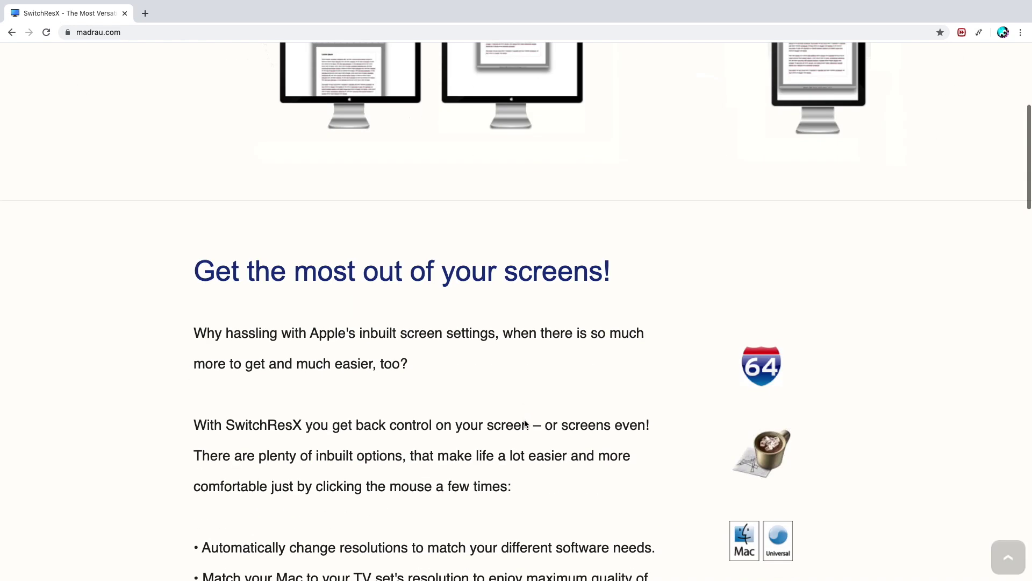
scroll(525, 421, up, 10)
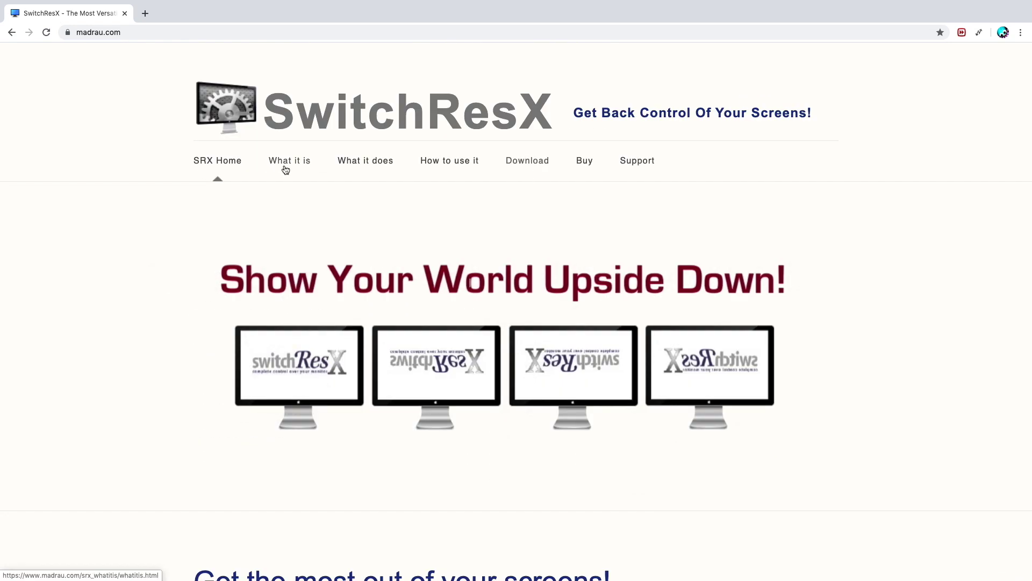
Go to the SwitchResX Download page, which offers version 4.9.2 as a 10-day trial
click(531, 163)
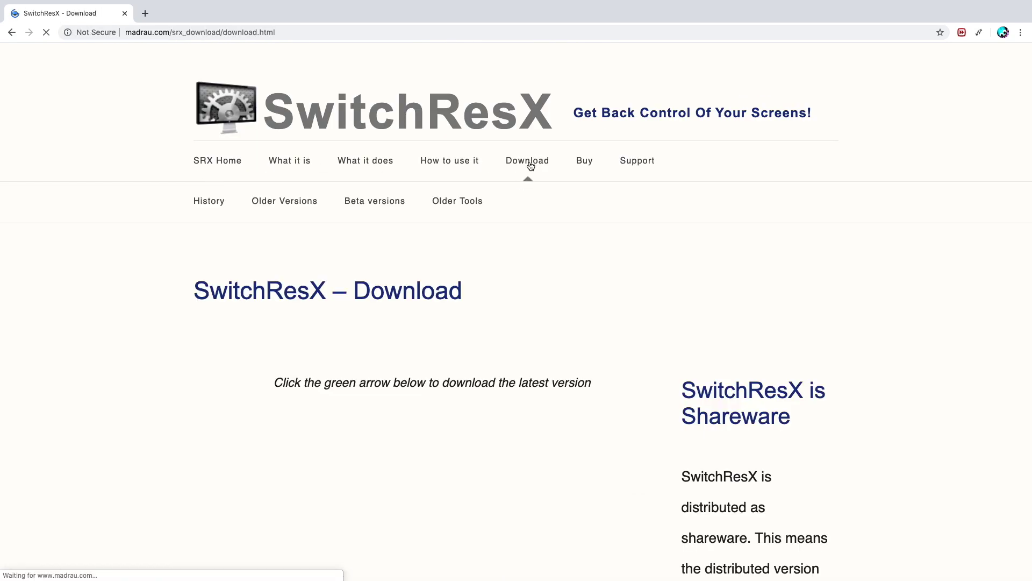
scroll(796, 248, down, 5)
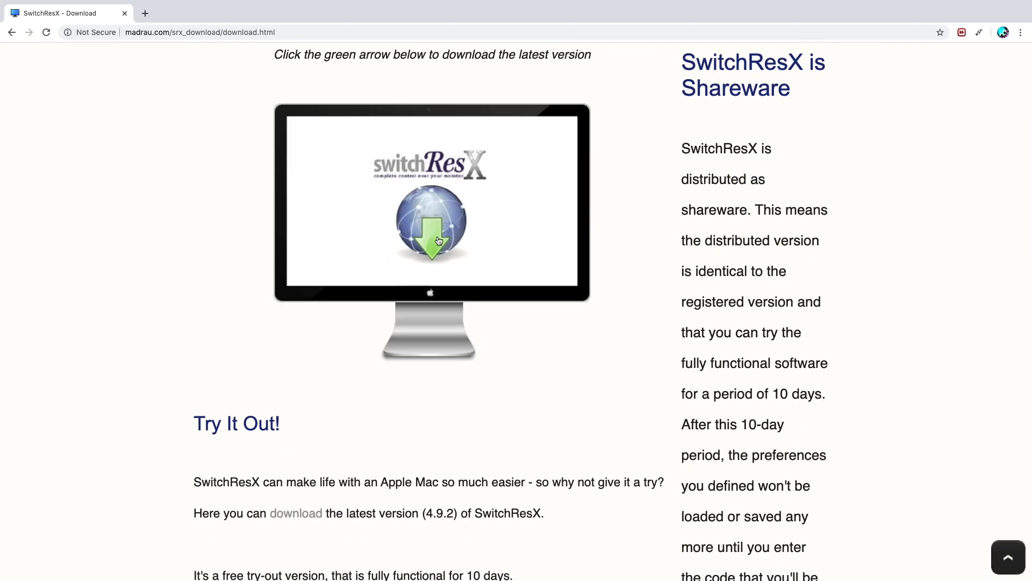
scroll(608, 315, down, 7)
scroll(615, 320, up, 4)
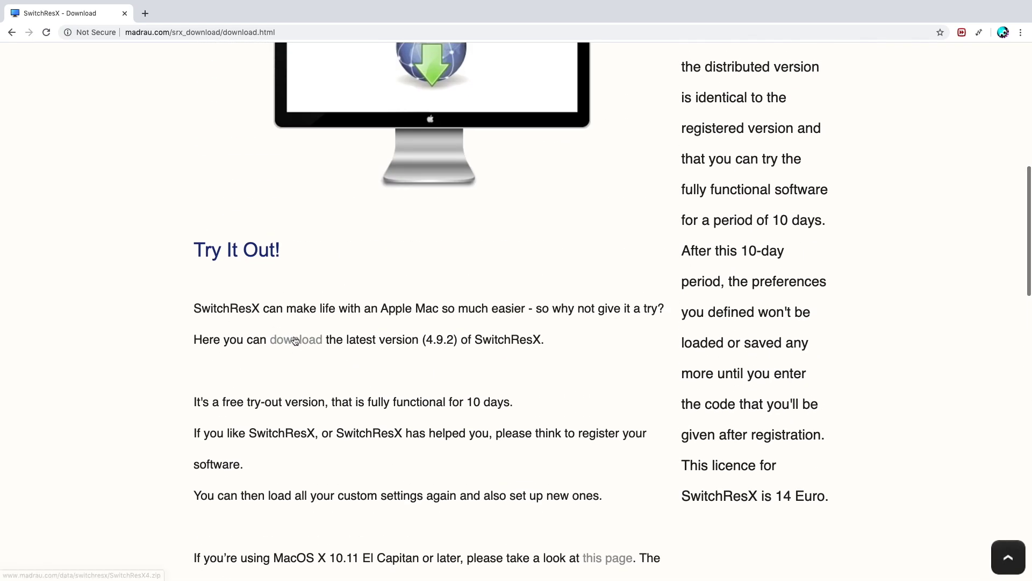
scroll(671, 266, up, 8)
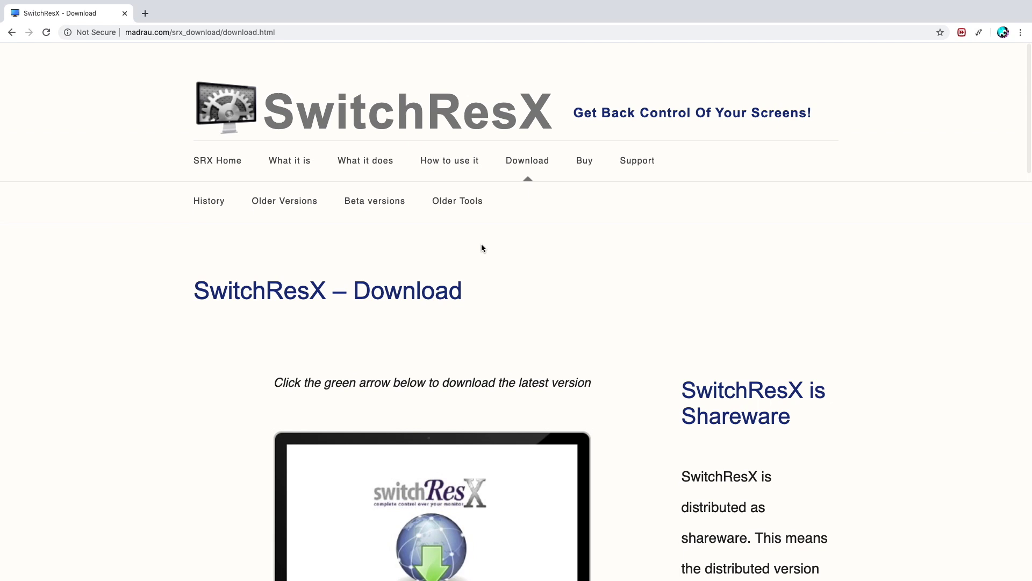
Exit full screen, open System Preferences, move it toward the centre, and load the SwitchResX pane
click(30, 18)
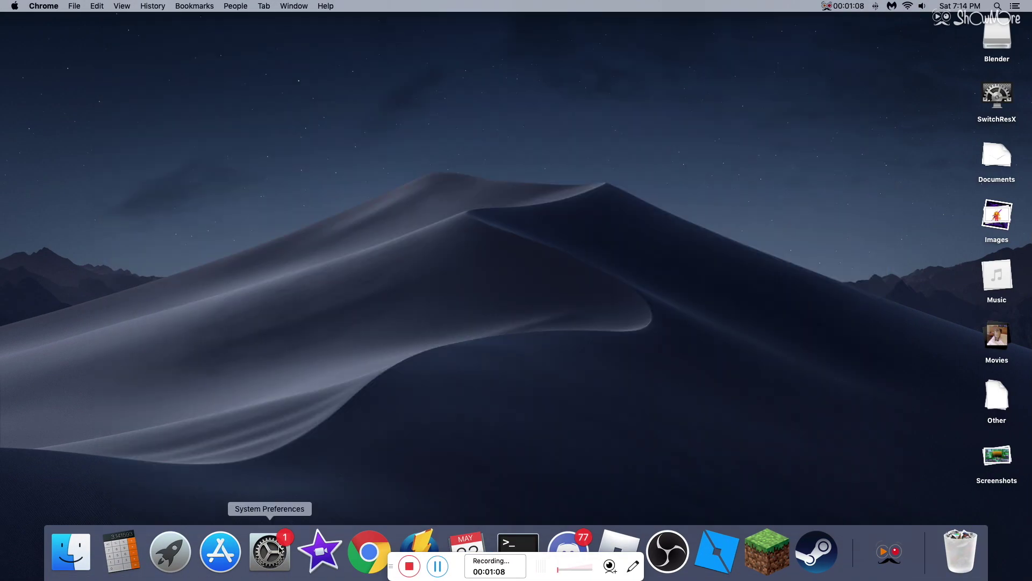
click(280, 547)
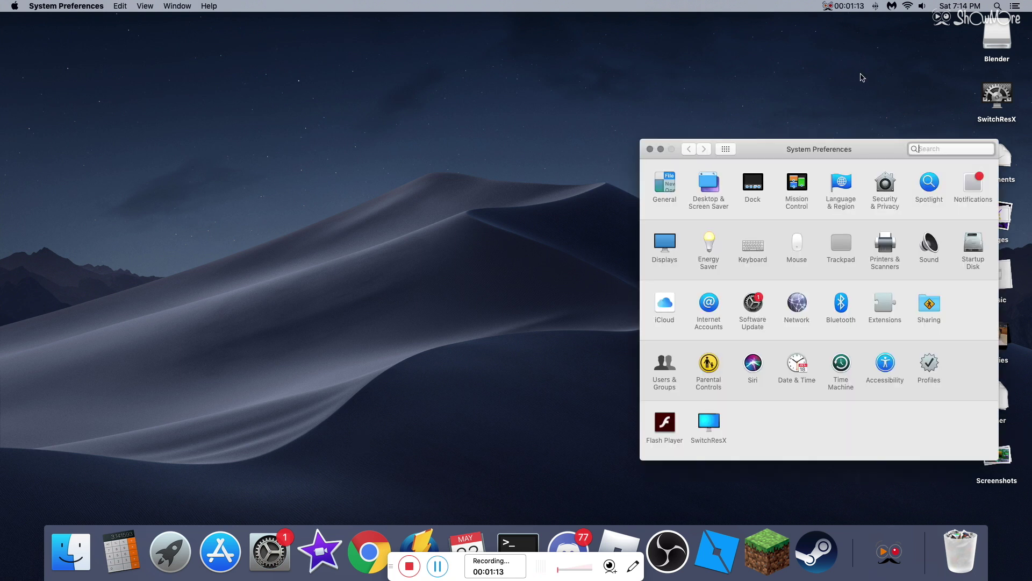
drag(855, 150, 706, 129)
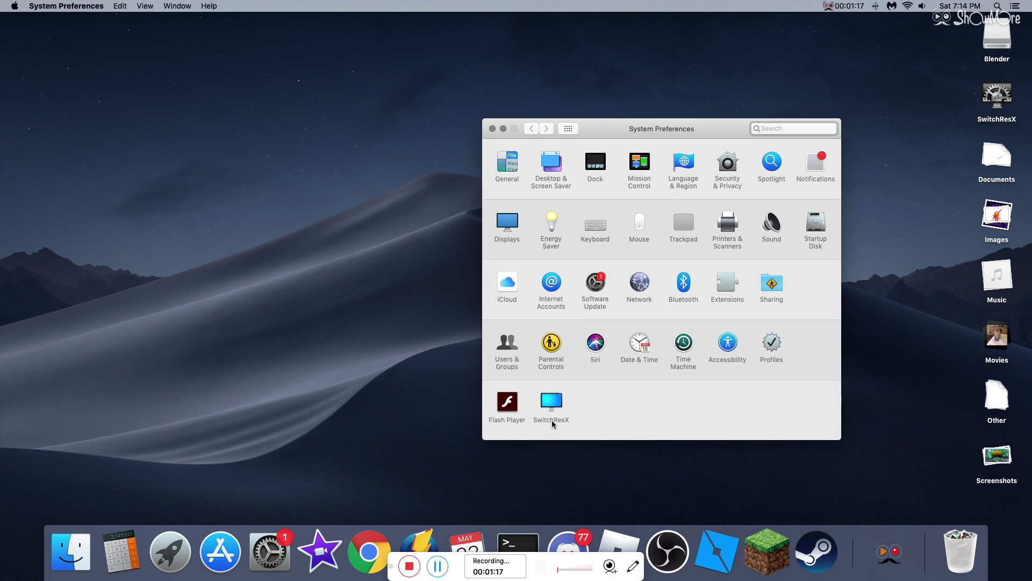
click(557, 401)
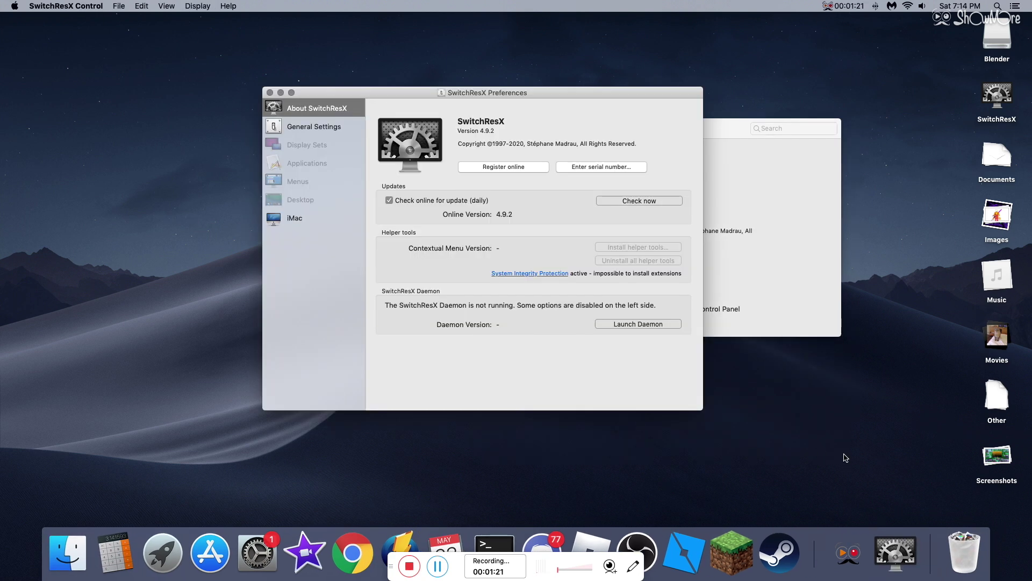
Select the iMac display and show its Current Resolutions list, with 1920 × 1080 active
drag(585, 96, 620, 90)
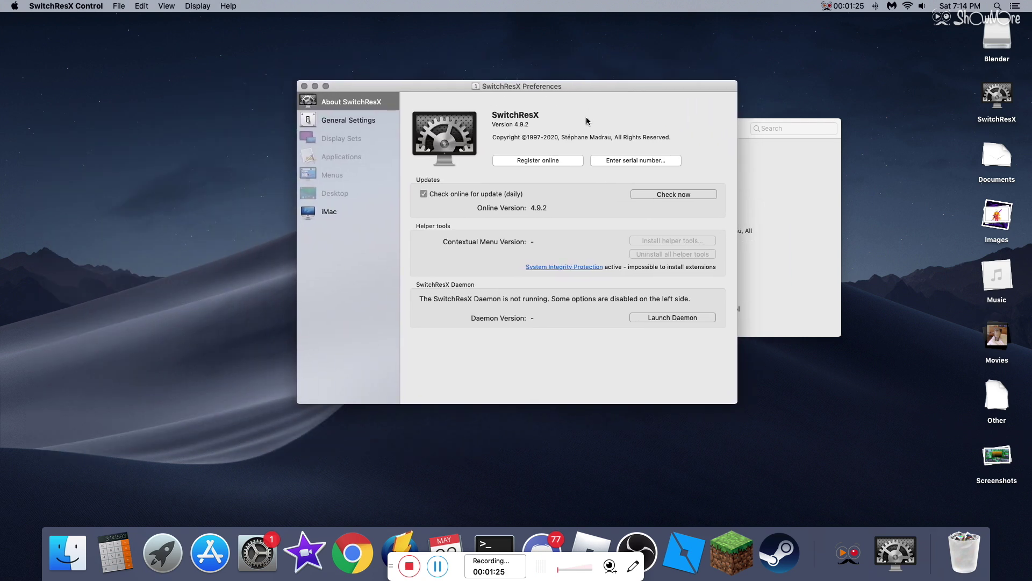
click(333, 214)
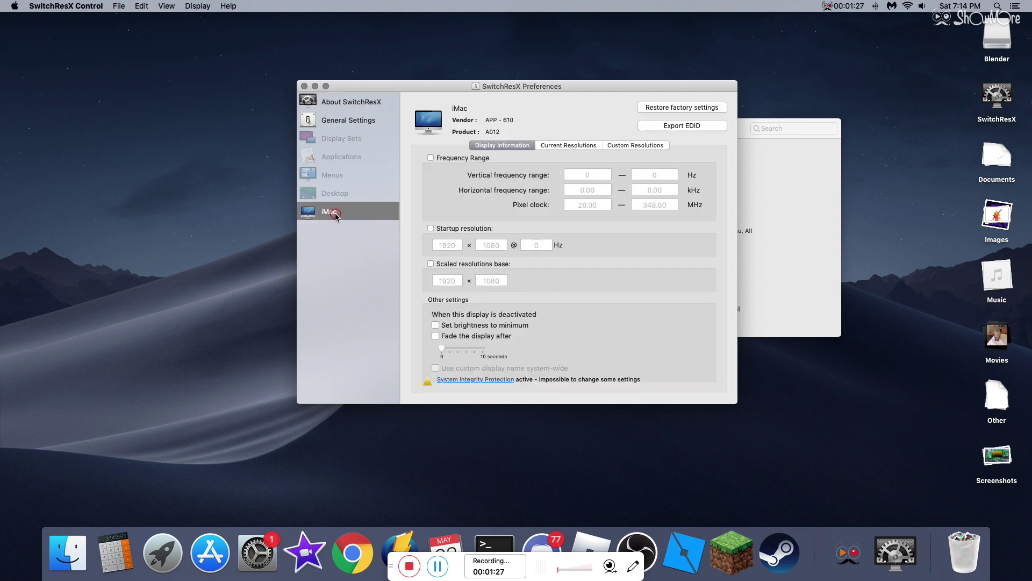
click(589, 147)
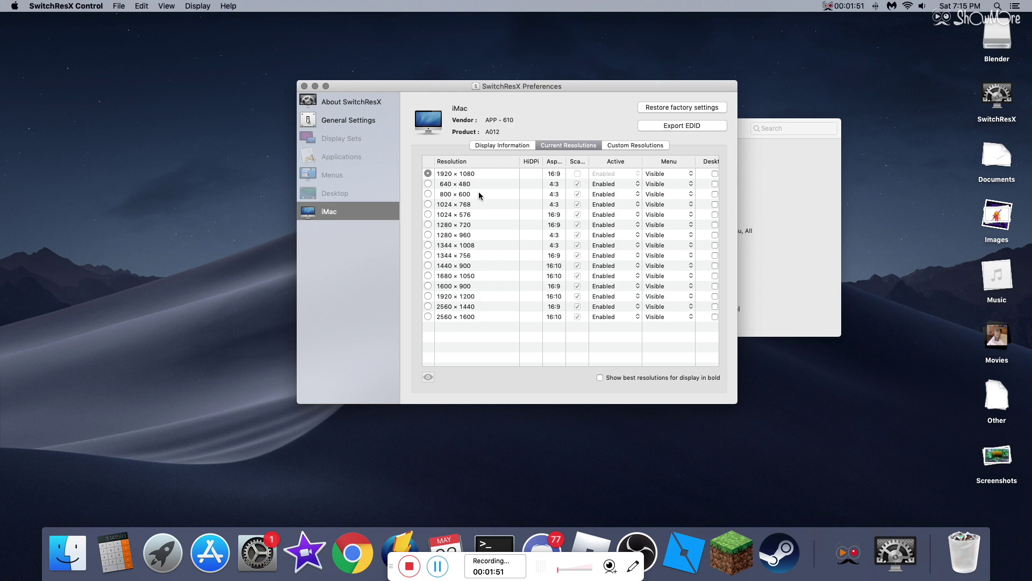
Switch the iMac to 1440 × 900 as a test, then revert to 1920 × 1080
click(430, 266)
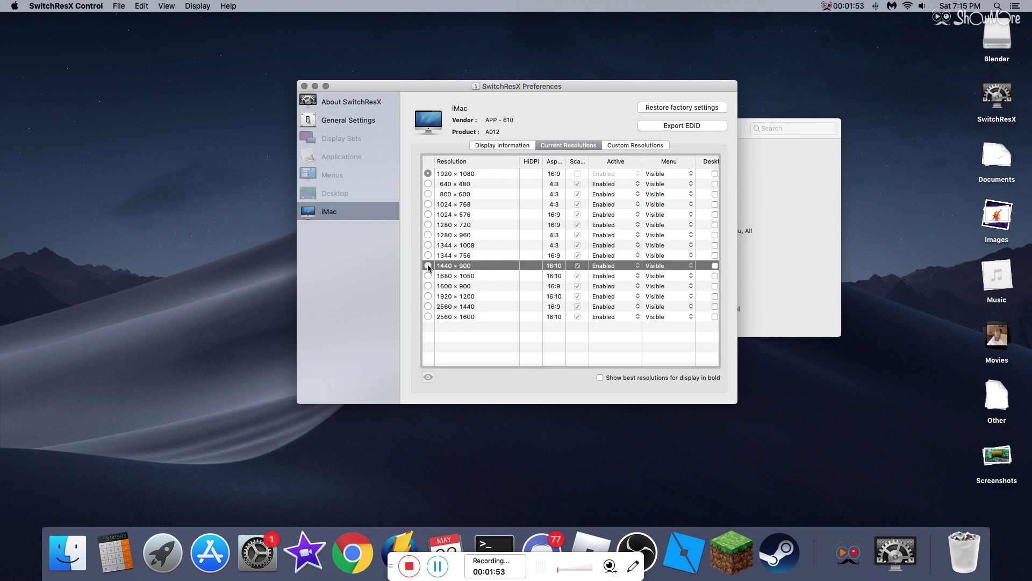
click(429, 266)
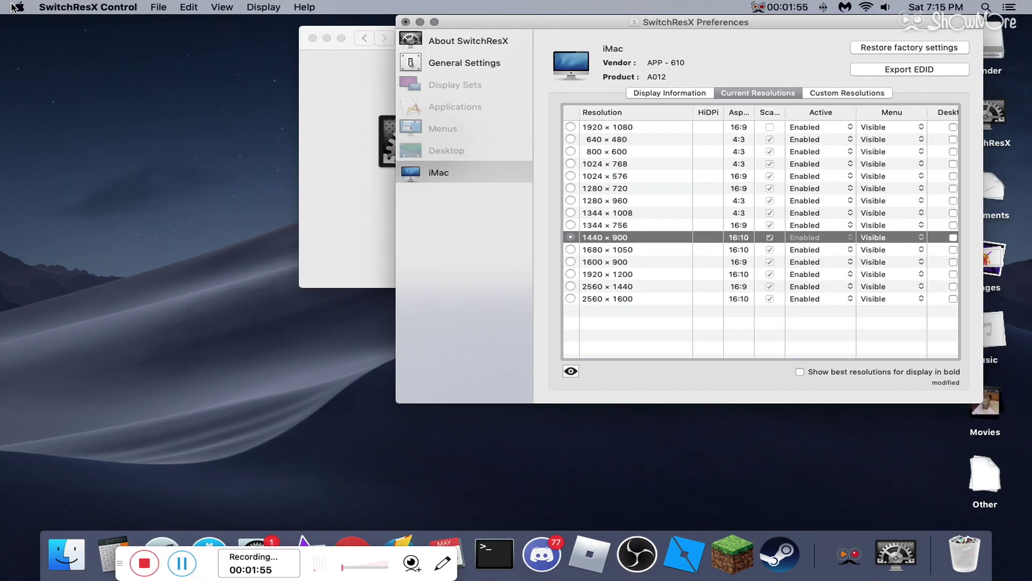
click(571, 128)
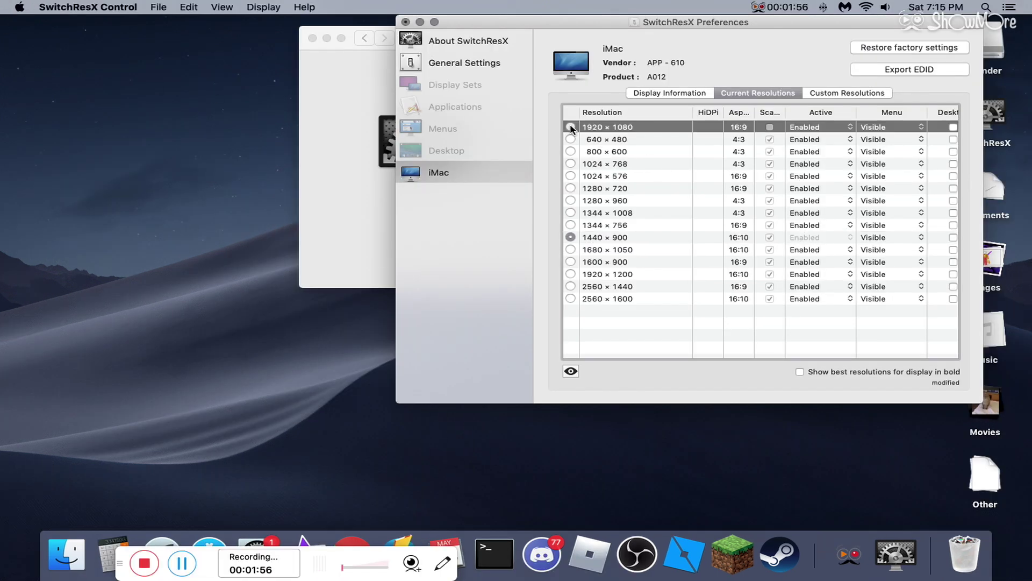
click(571, 127)
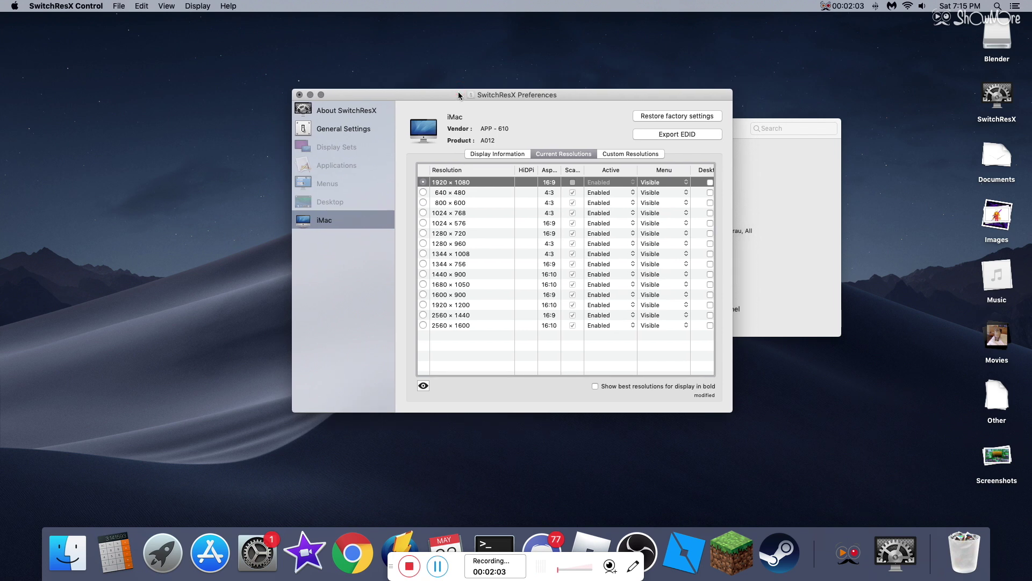
Check the iMac's custom resolutions, return to Current Resolutions, then bring up Chrome
click(633, 155)
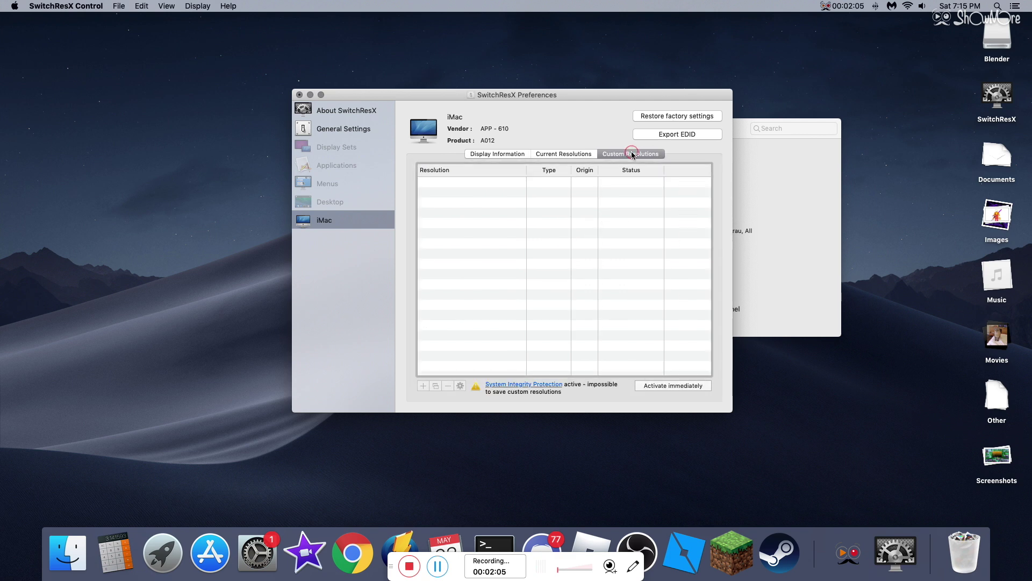
click(422, 386)
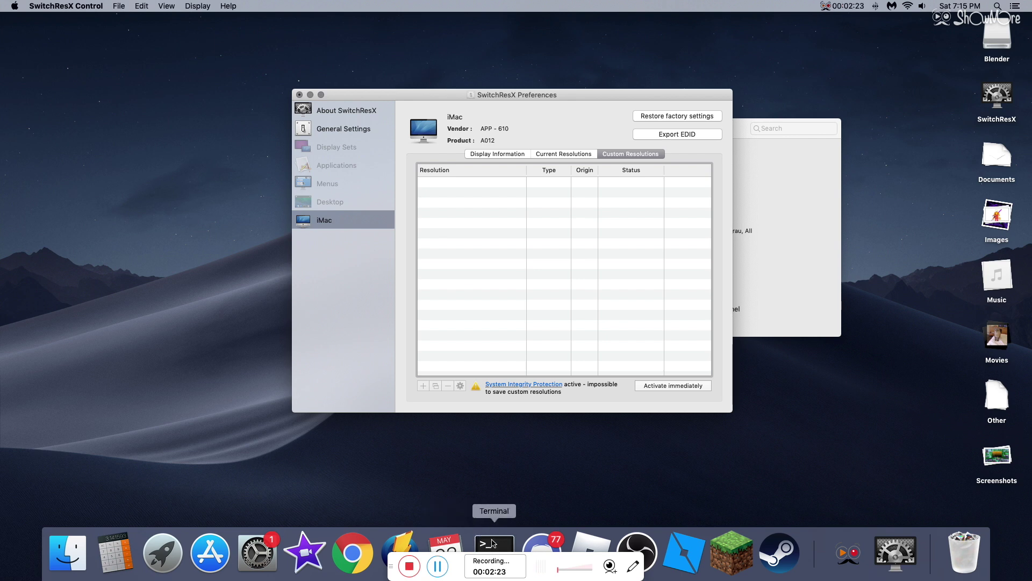
click(572, 154)
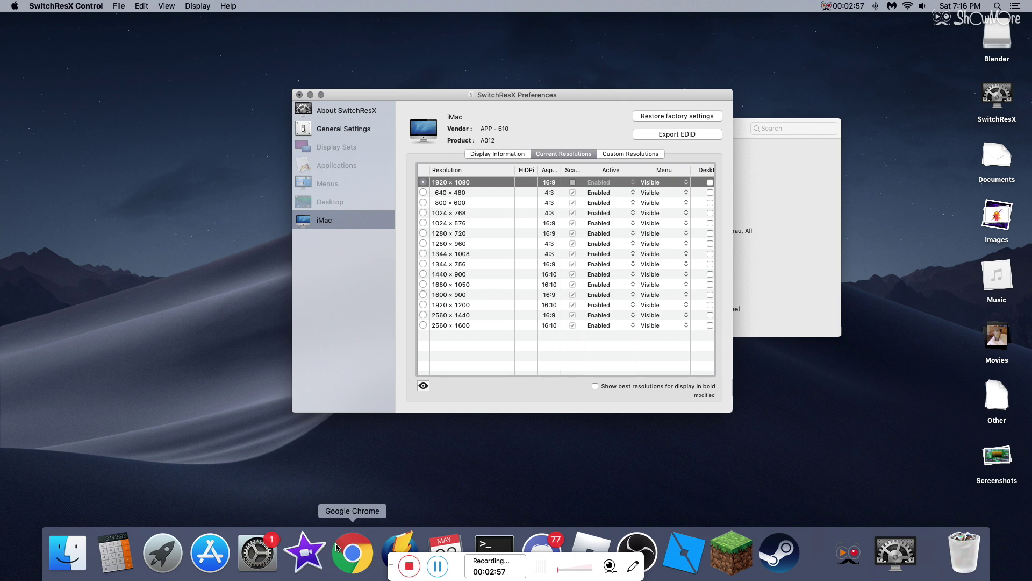
click(353, 552)
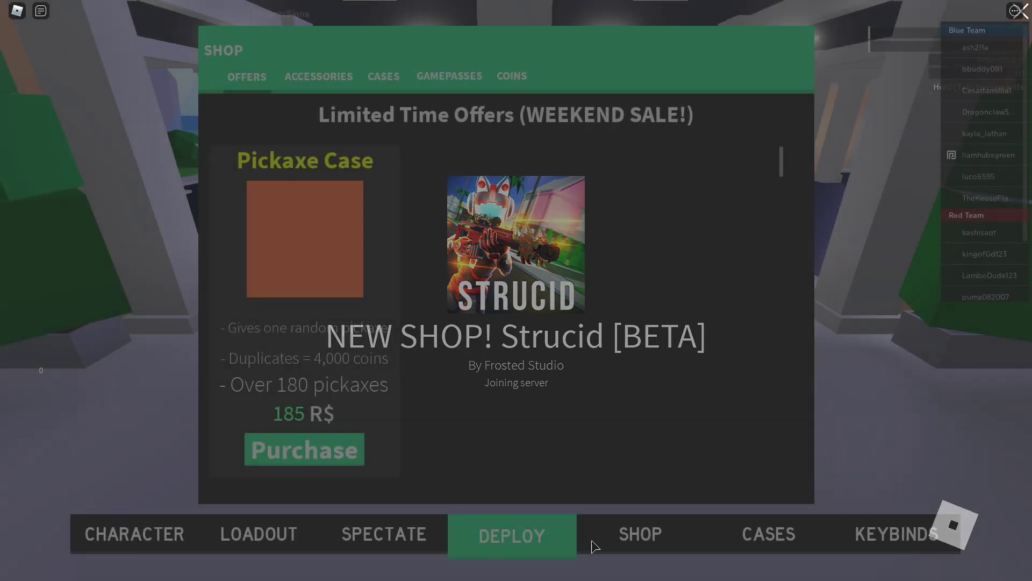
Leave fullscreen Roblox, set the iMac to 1024 × 768 in SwitchResX, and return to Roblox
key(ctrl+Left)
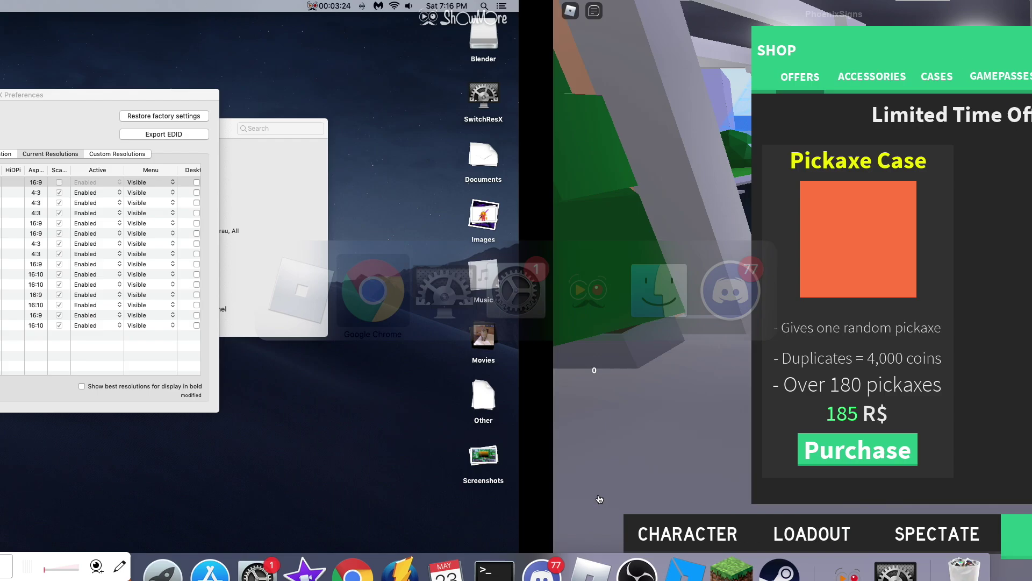
click(527, 92)
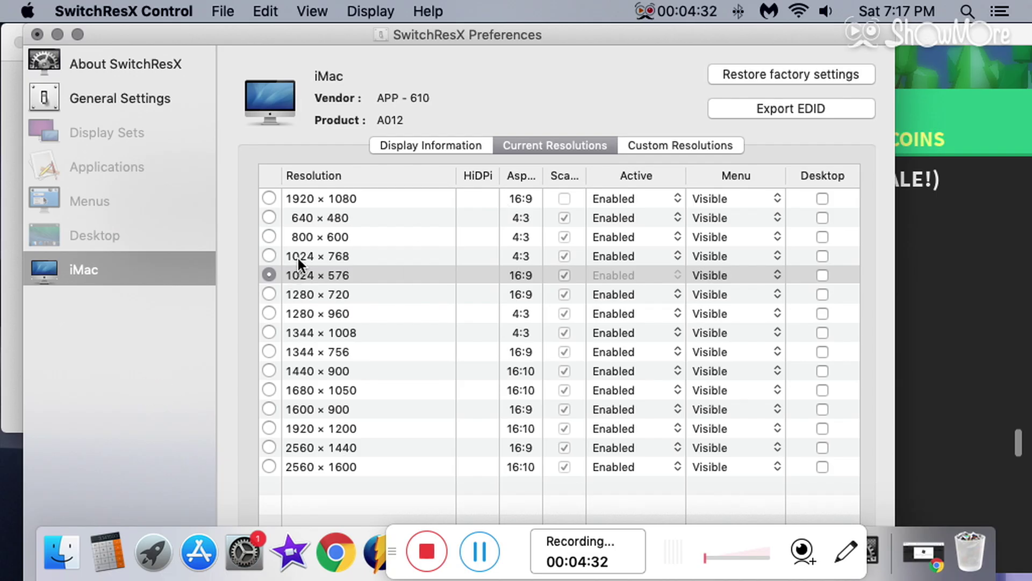
click(268, 256)
click(268, 256)
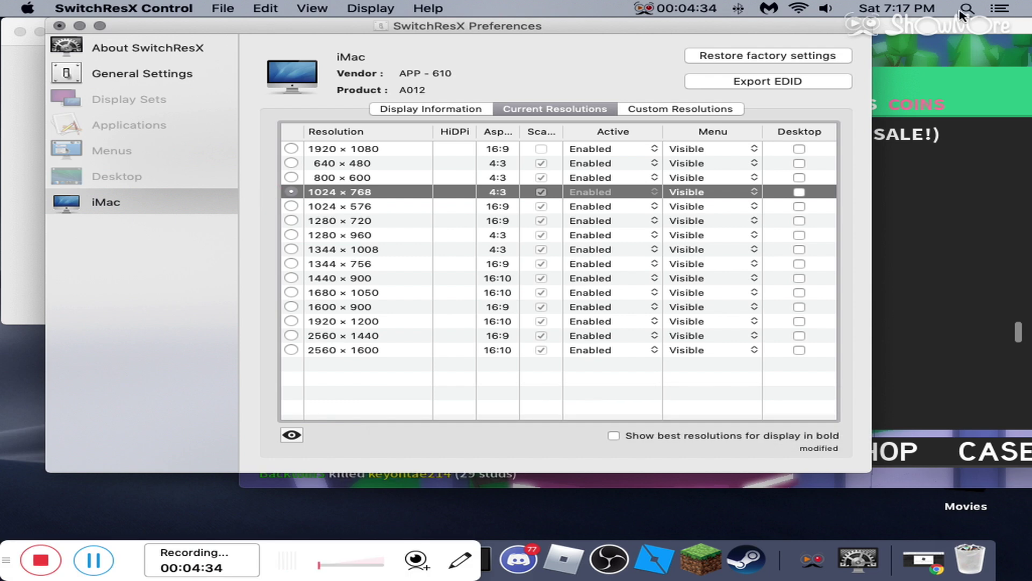
click(728, 28)
Maximize Roblox, deploy into the Strucid match, and build a ramp and wooden walls
double_click(729, 28)
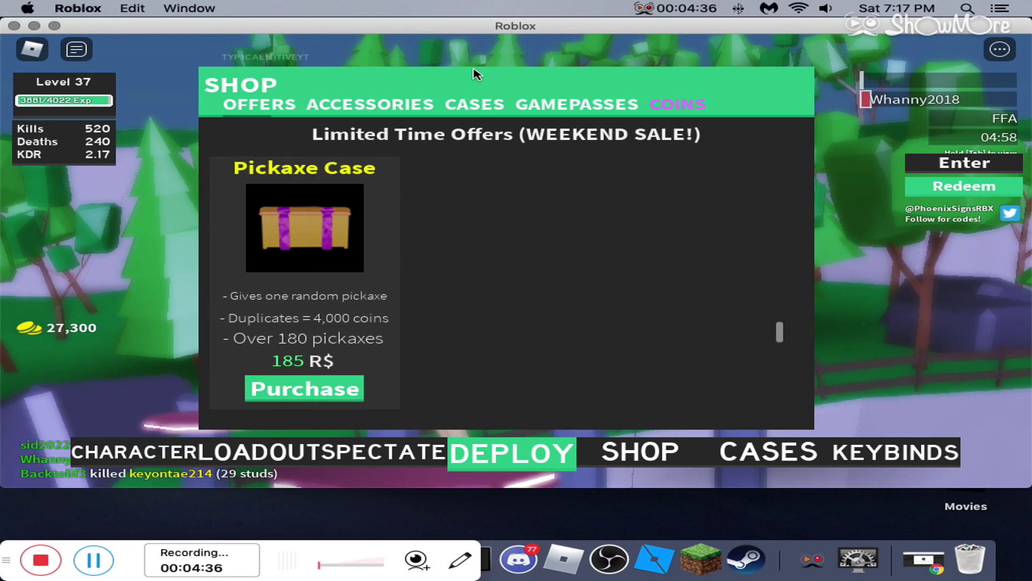
click(509, 453)
key(f)
click(516, 263)
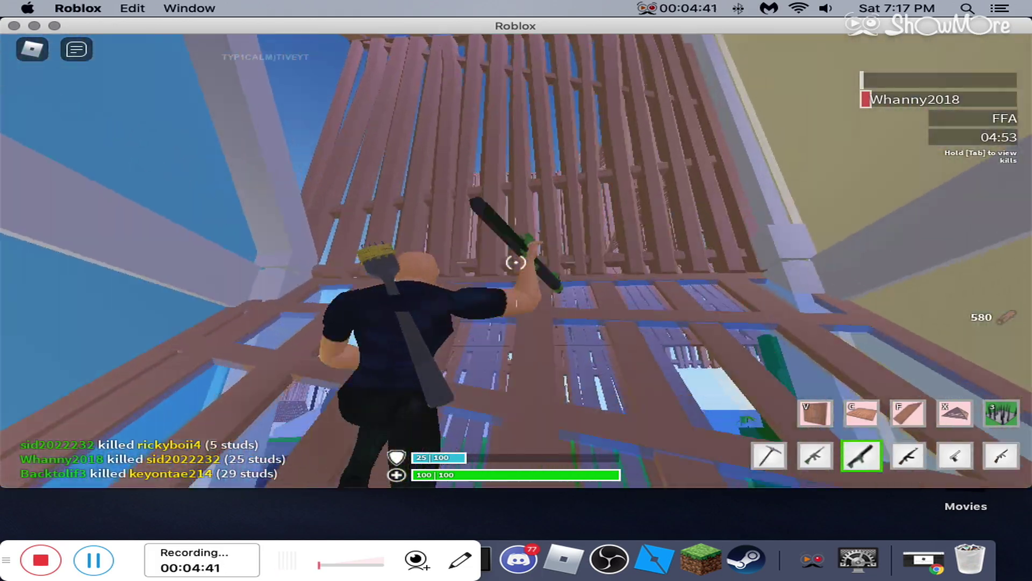
key(v)
click(516, 262)
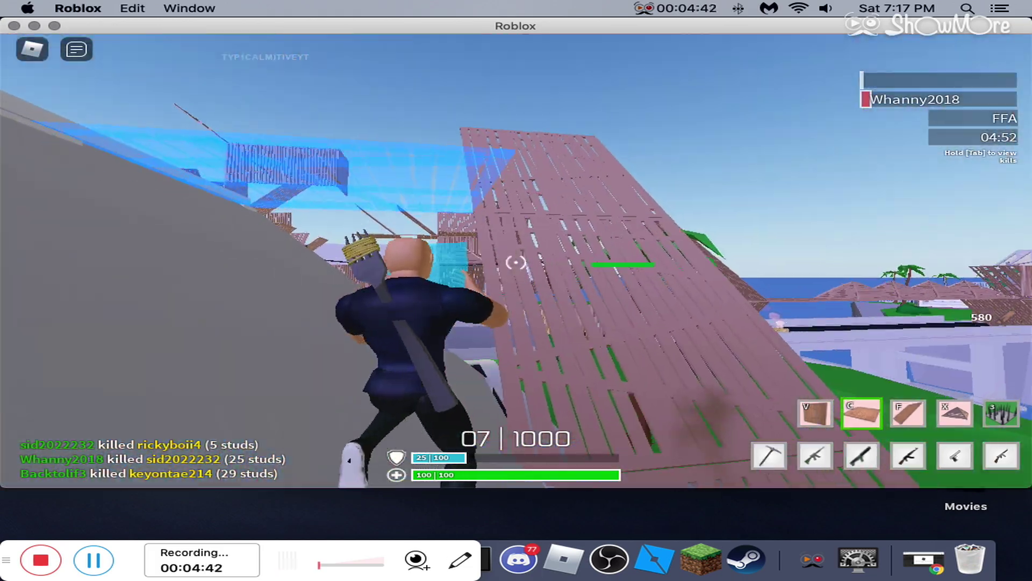
click(516, 266)
click(516, 263)
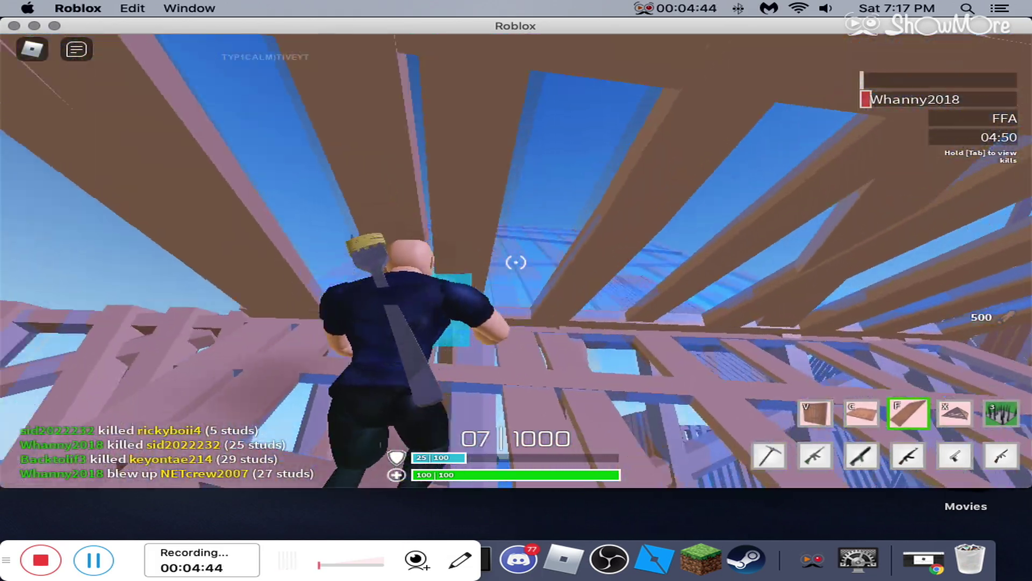
Keep placing wooden walls and floors overhead
key(2)
key(v)
click(516, 262)
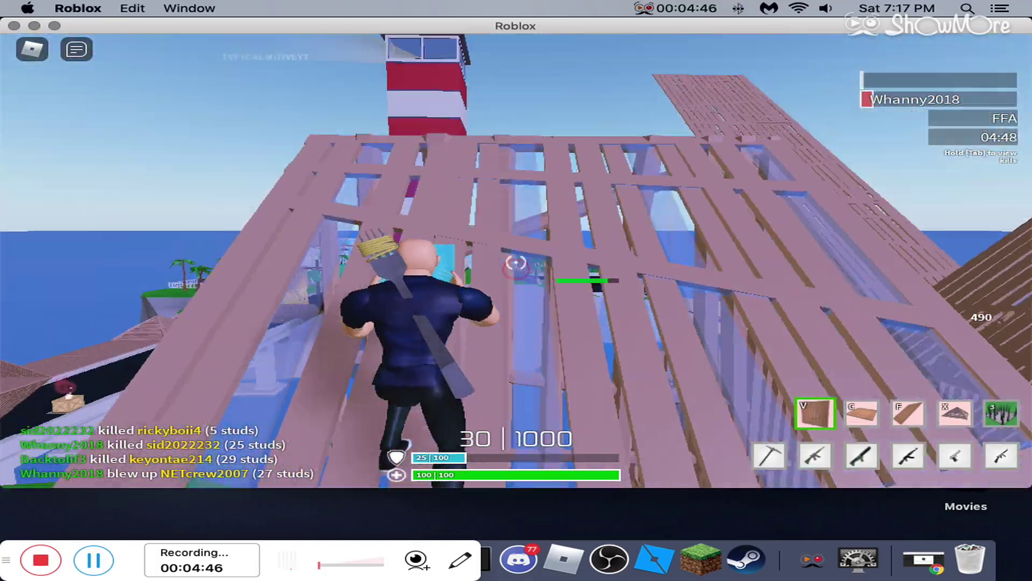
click(516, 263)
key(c)
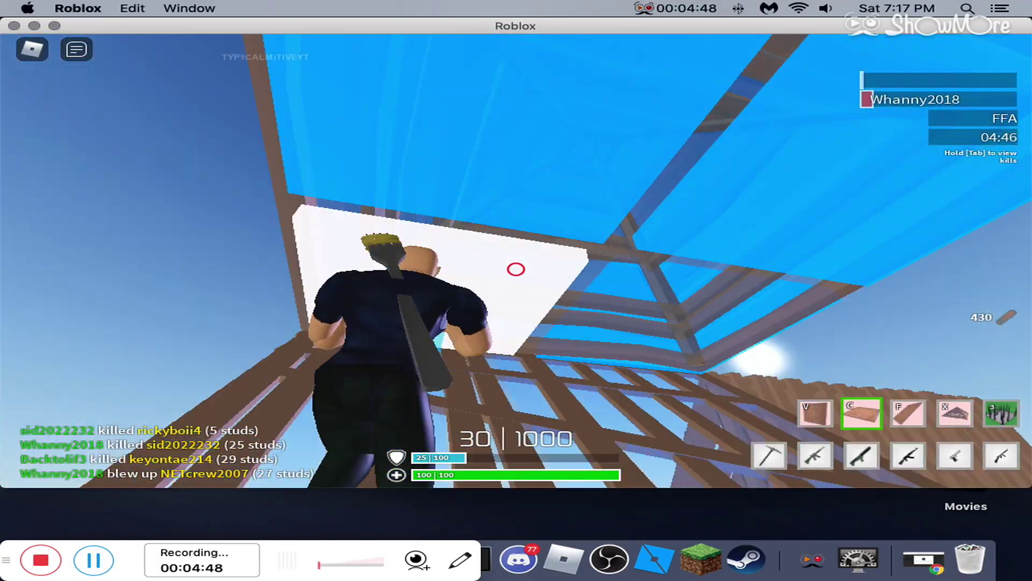
click(516, 262)
click(516, 262)
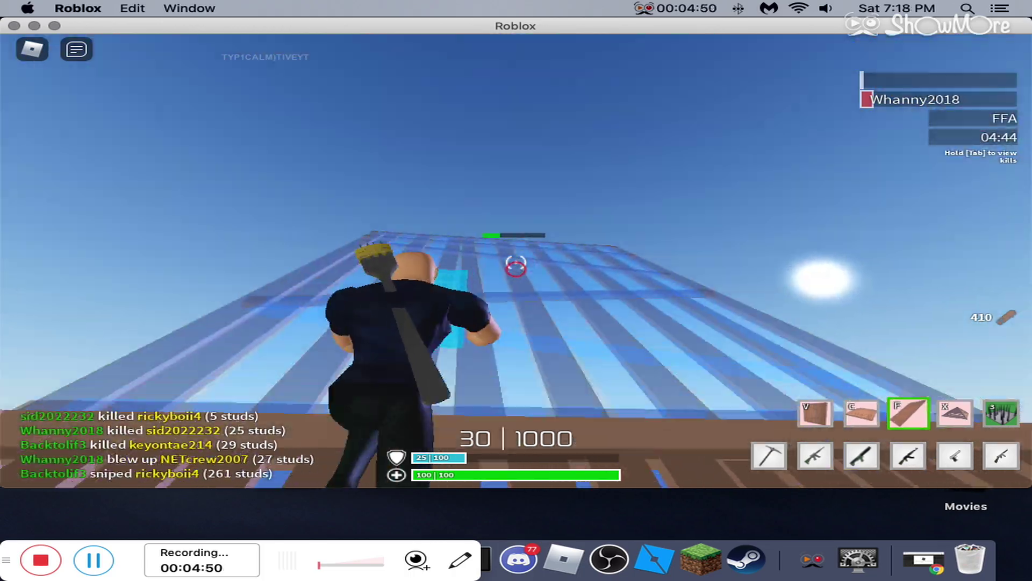
key(v)
click(516, 263)
key(c)
click(516, 262)
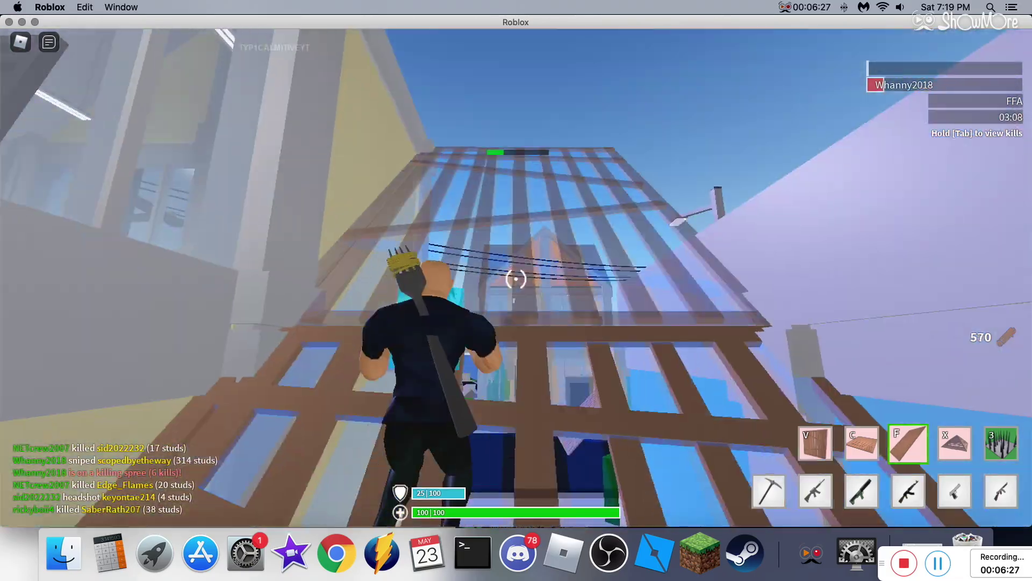
Build upward with floor, pyramid roof, ramp and wall pieces
key(c)
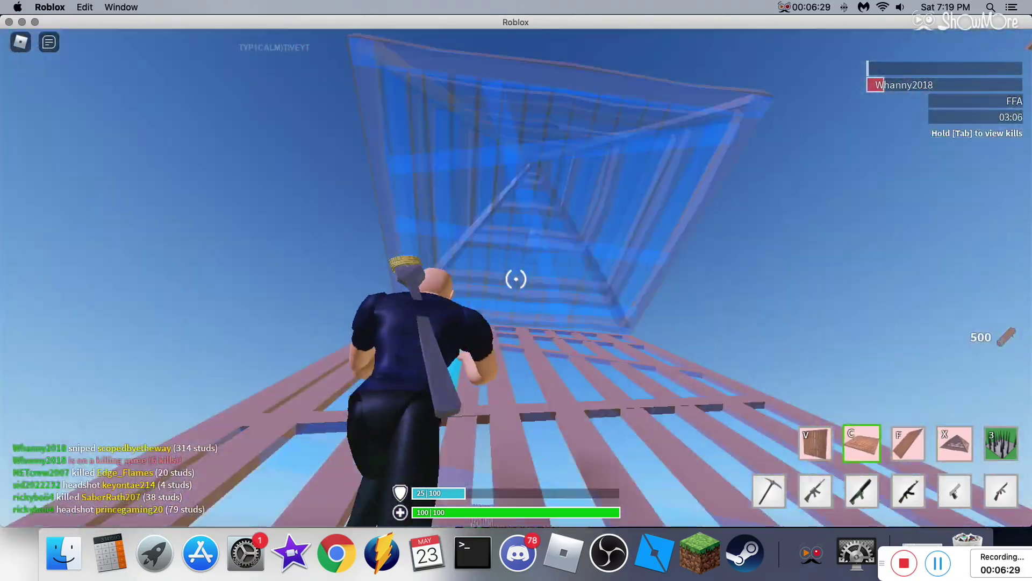
key(x)
key(f)
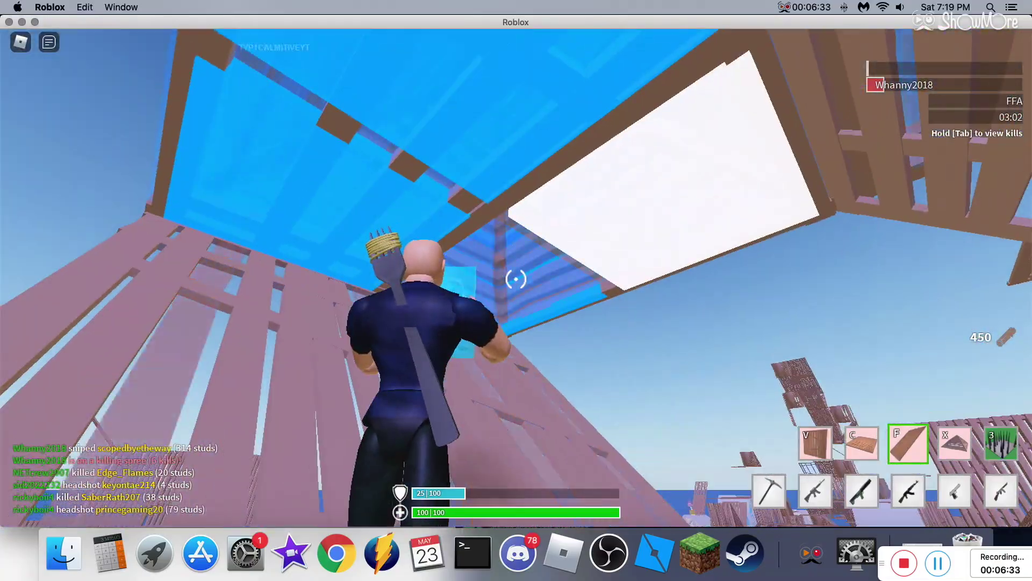
key(3)
key(f)
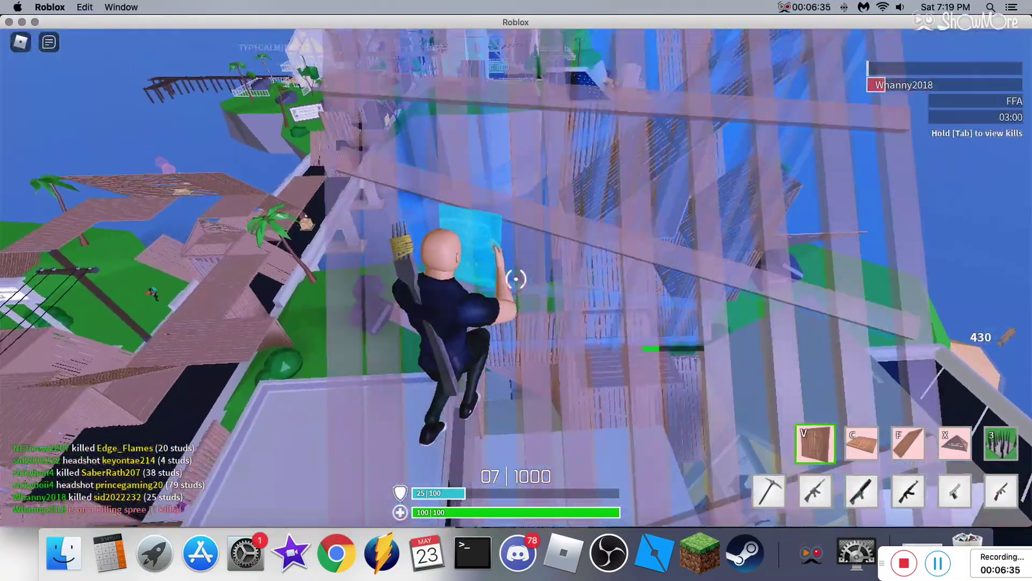
key(v)
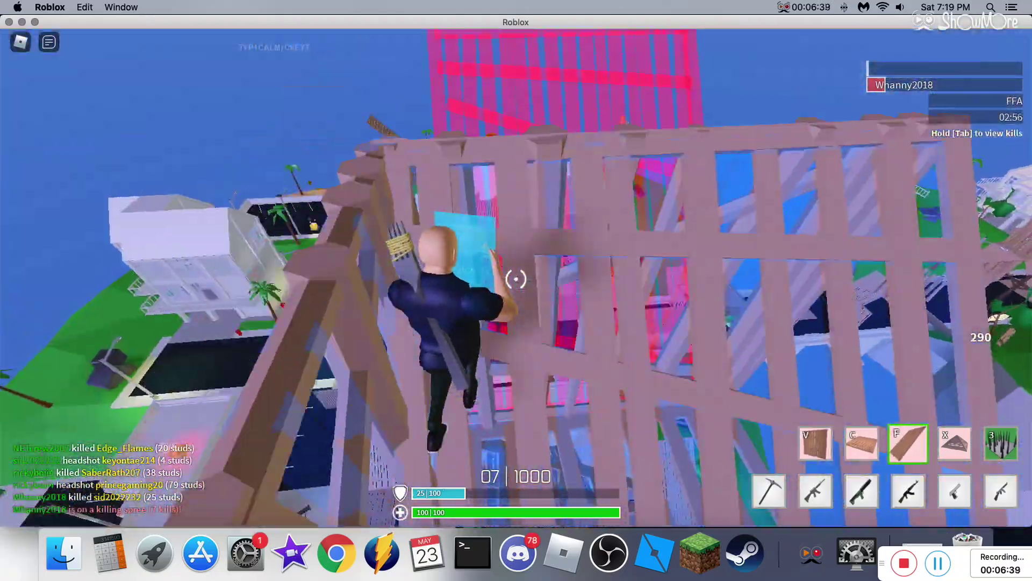
Equip the AK rifle, reload, and fire toward the island below
key(5)
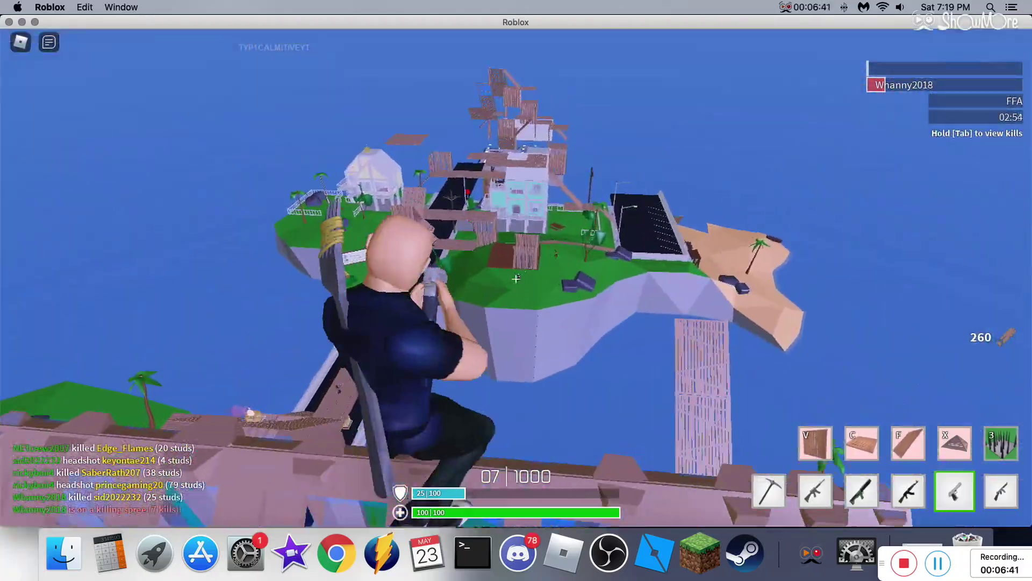
key(4)
key(r)
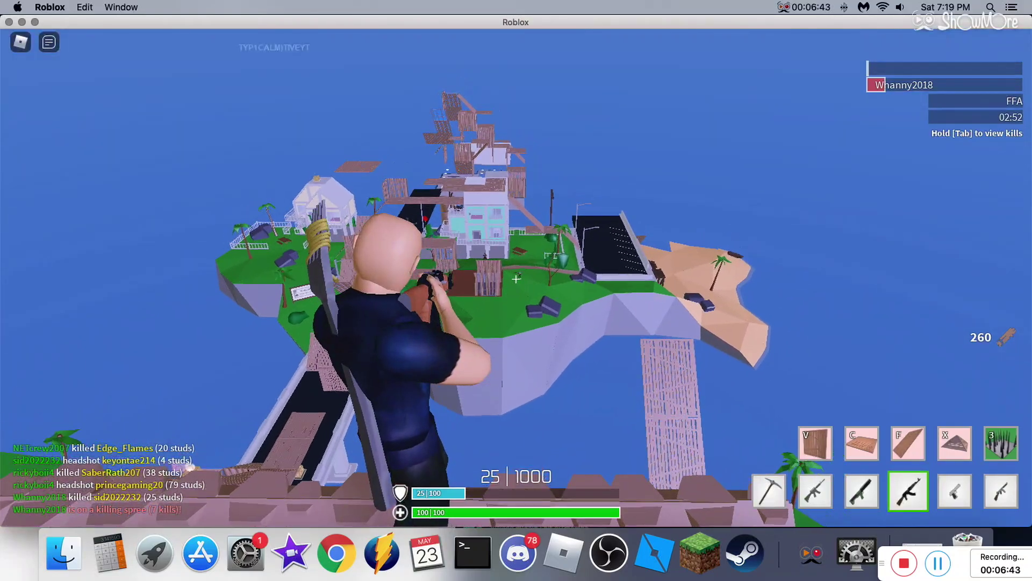
click(516, 279)
click(516, 279)
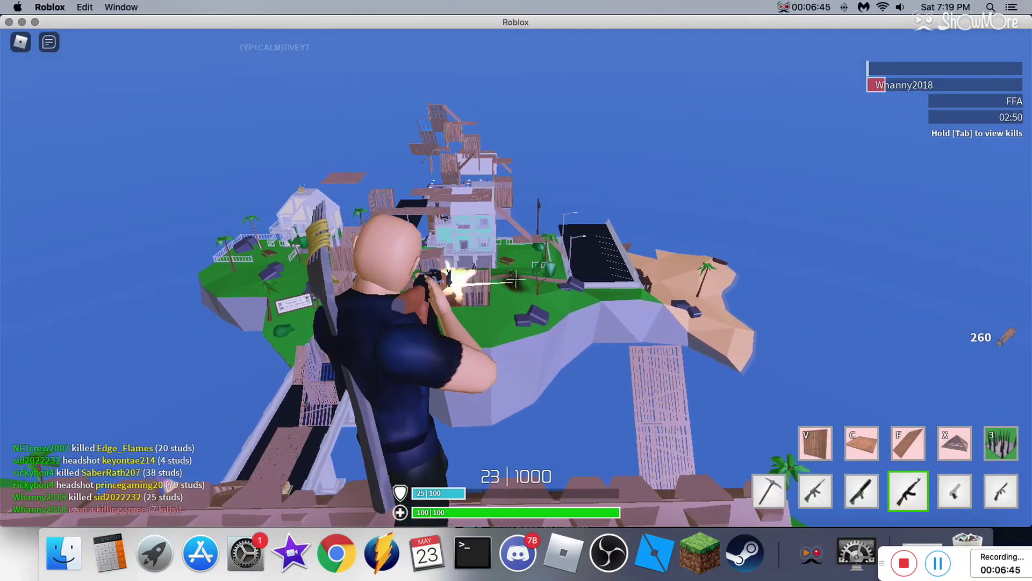